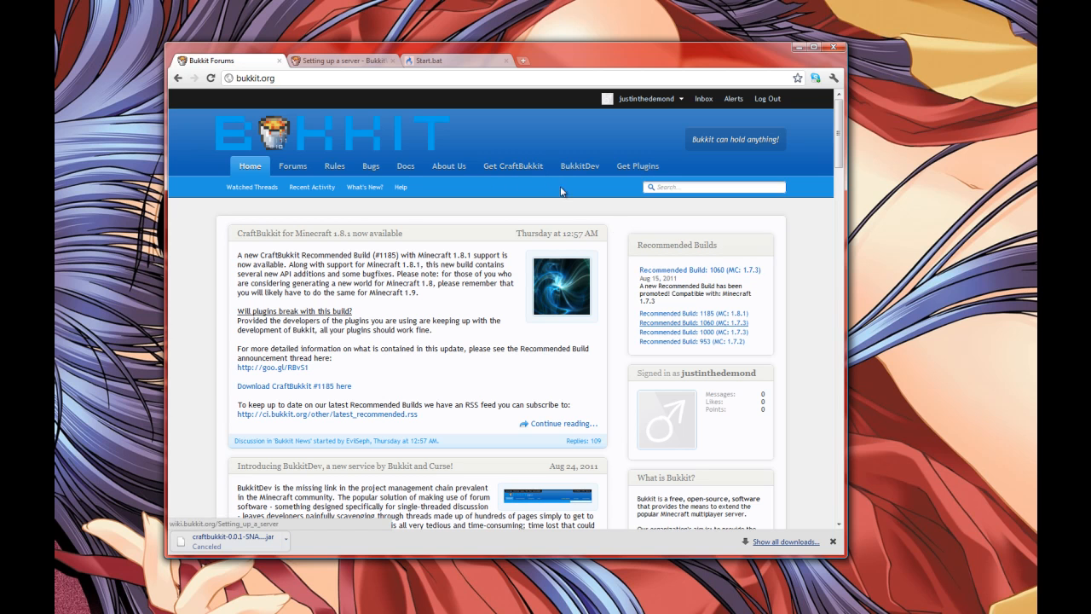
- Open recommended build 1185 for MC 1.8.1, go to its dev-CraftBukkit project, and open the newest build #1221
click(713, 314)
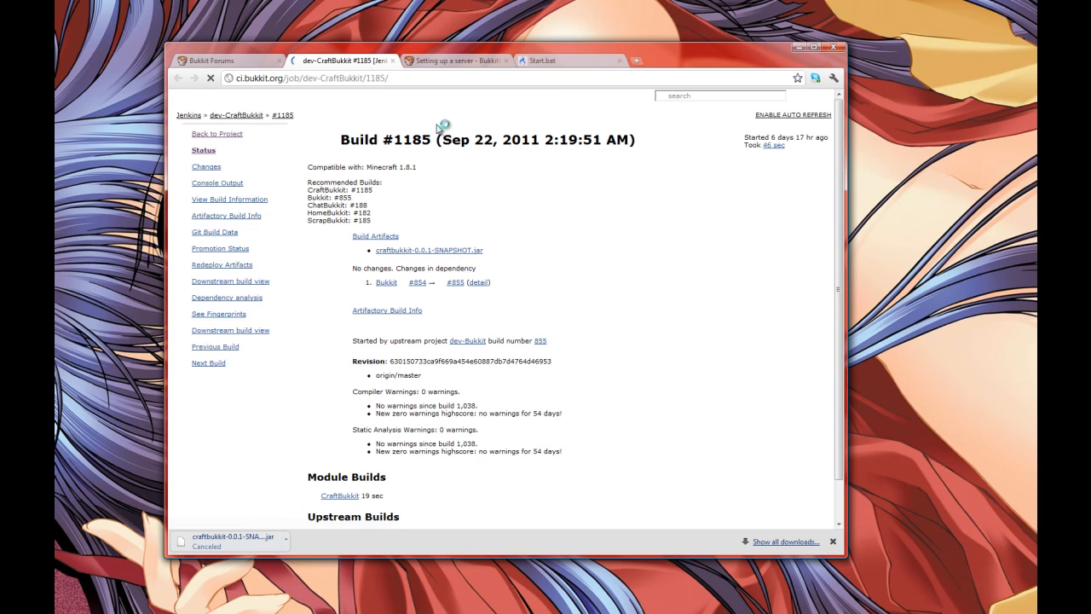
click(224, 136)
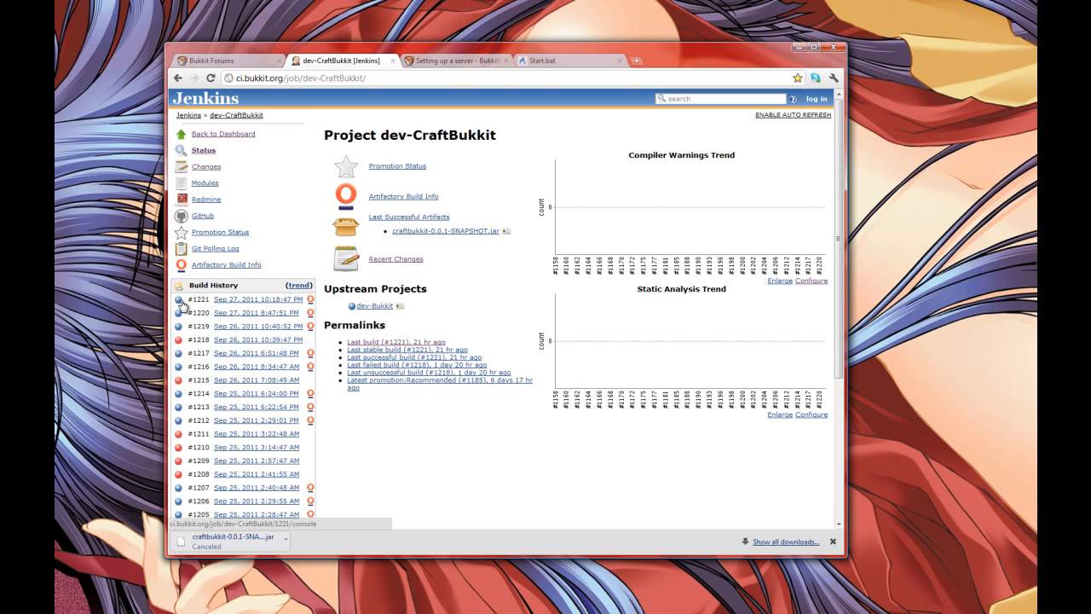
click(244, 300)
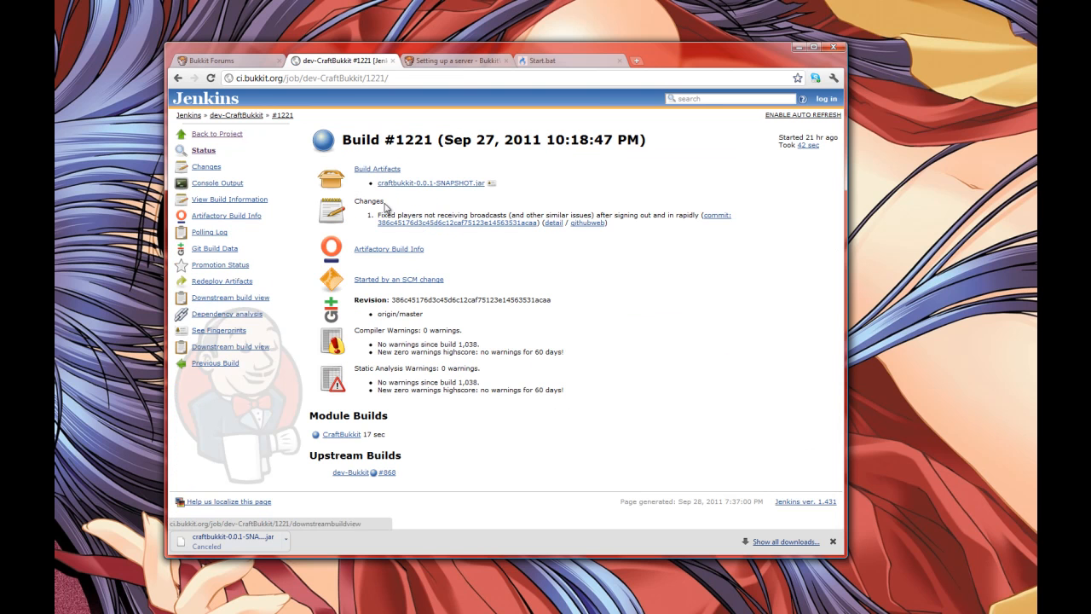
- Read the Windows instructions and batch script on the wiki's server setup page, then view the Start.bat download page
click(460, 63)
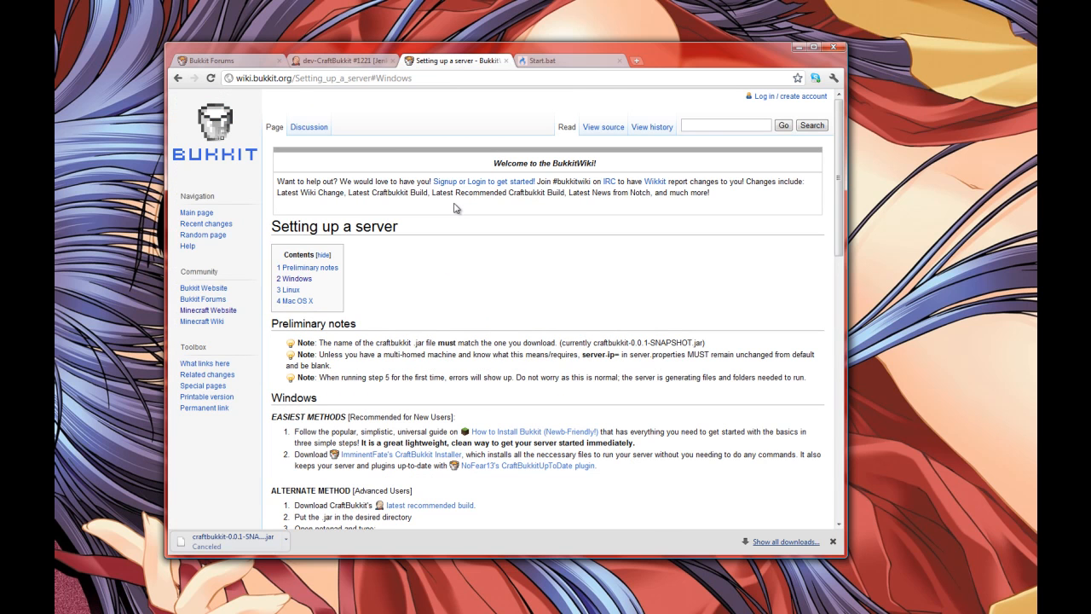
scroll(454, 207, down, 3)
scroll(457, 207, down, 3)
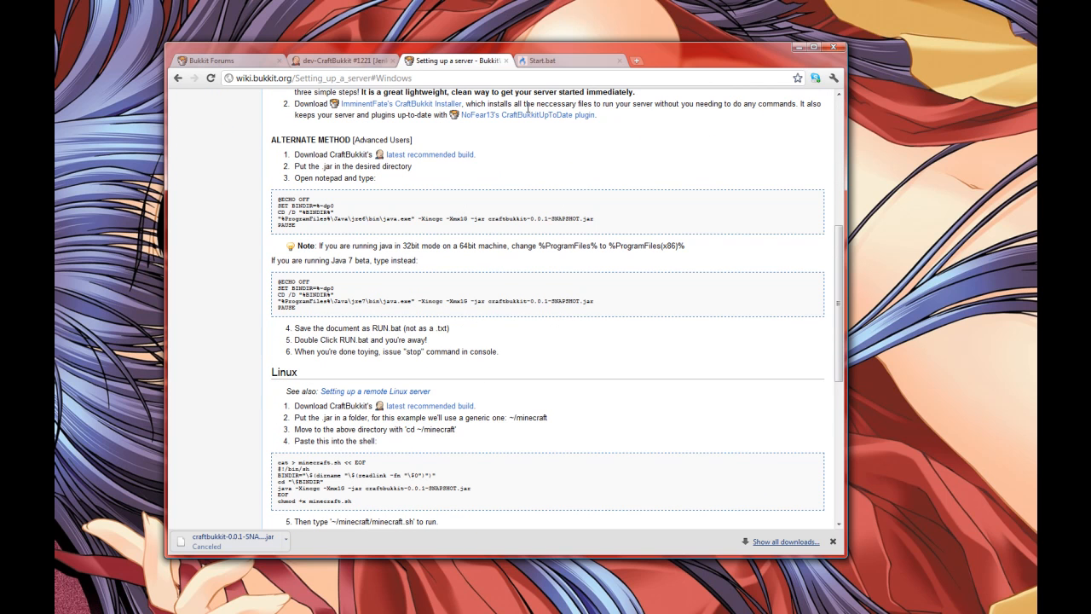
click(556, 64)
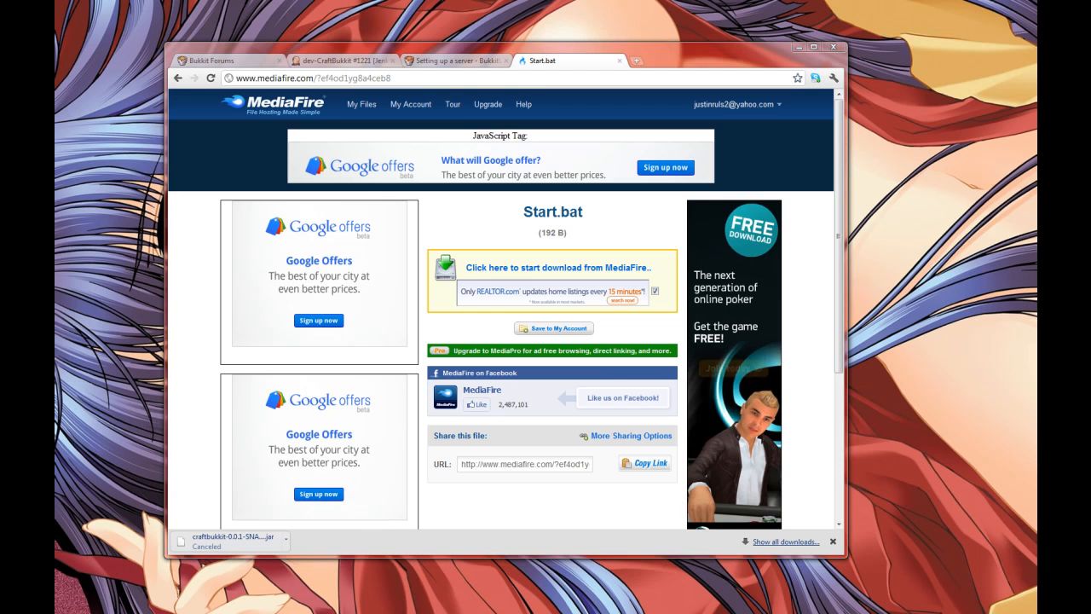
- Minimize the browser and open the server PROPERTIES file from the minecraft2 folder in WordPad, placed beside the folder window
key(alt+Tab)
click(792, 46)
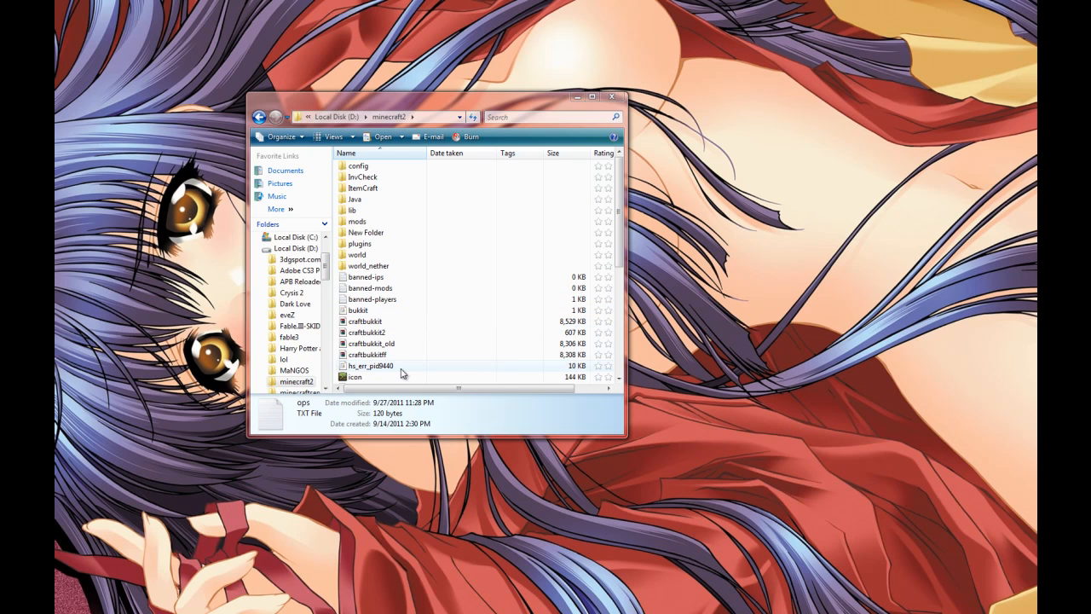
drag(620, 260, 623, 321)
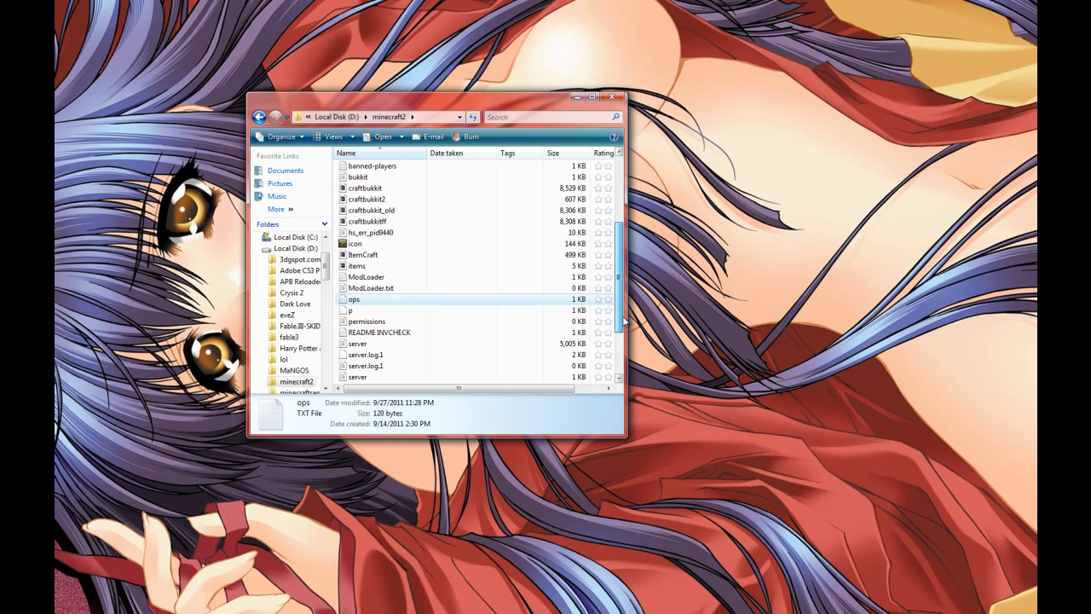
drag(623, 320, 640, 365)
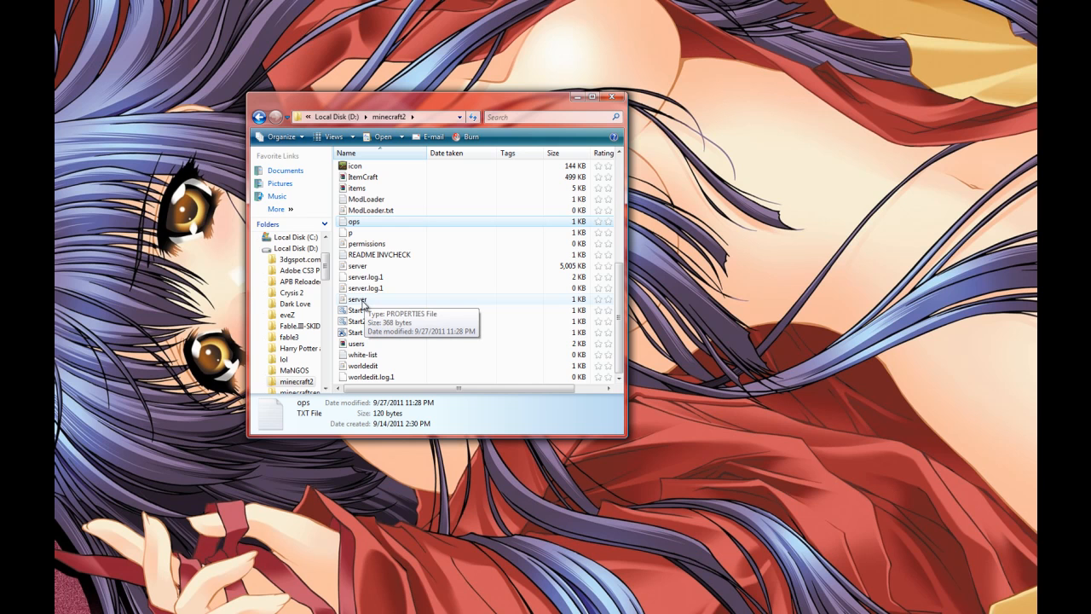
click(364, 303)
click(839, 223)
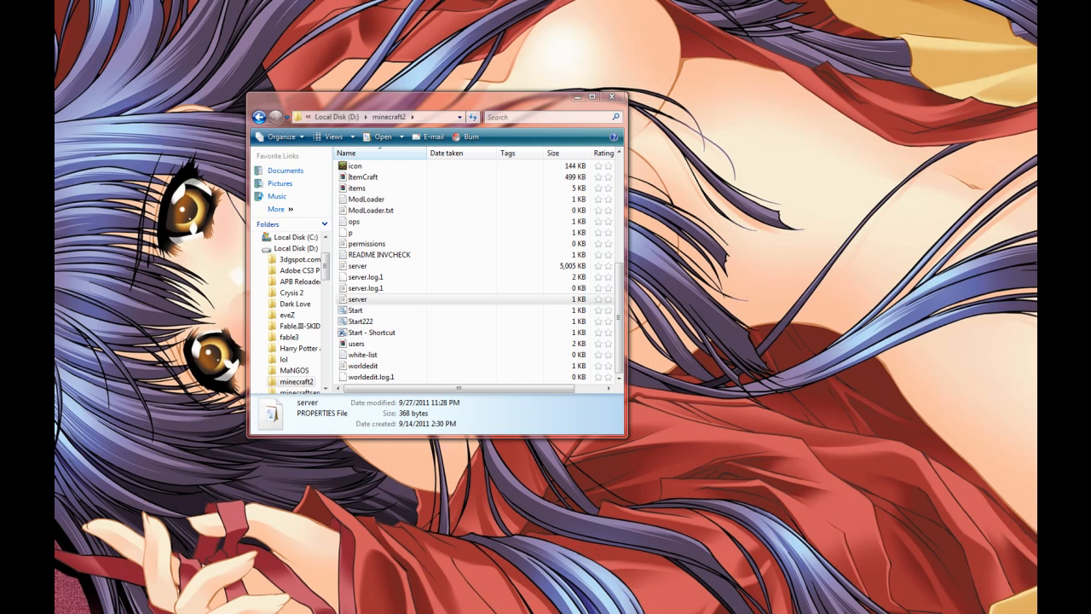
drag(1035, 14, 647, 61)
drag(959, 128, 332, 175)
drag(254, 58, 806, 81)
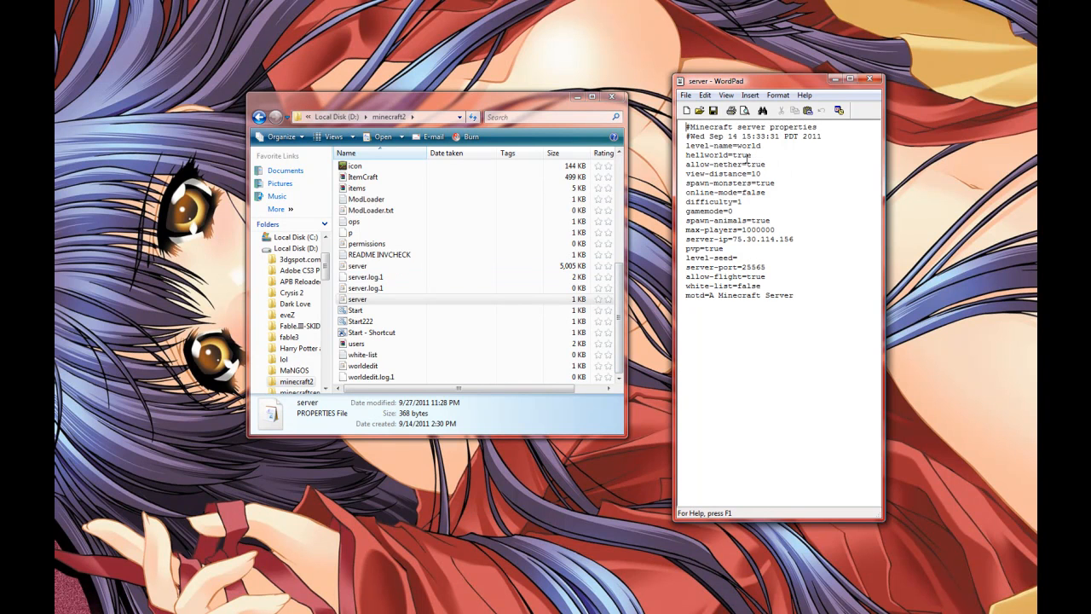
- Highlight the hellworld value in the server properties text to point it out
drag(732, 156, 752, 156)
click(760, 156)
mouse_move(767, 164)
mouse_down()
mouse_move(685, 163)
mouse_move(769, 163)
mouse_move(687, 155)
mouse_move(754, 154)
mouse_up()
- Locate the world folder in the minecraft2 folder and open its name for editing
drag(622, 328, 622, 222)
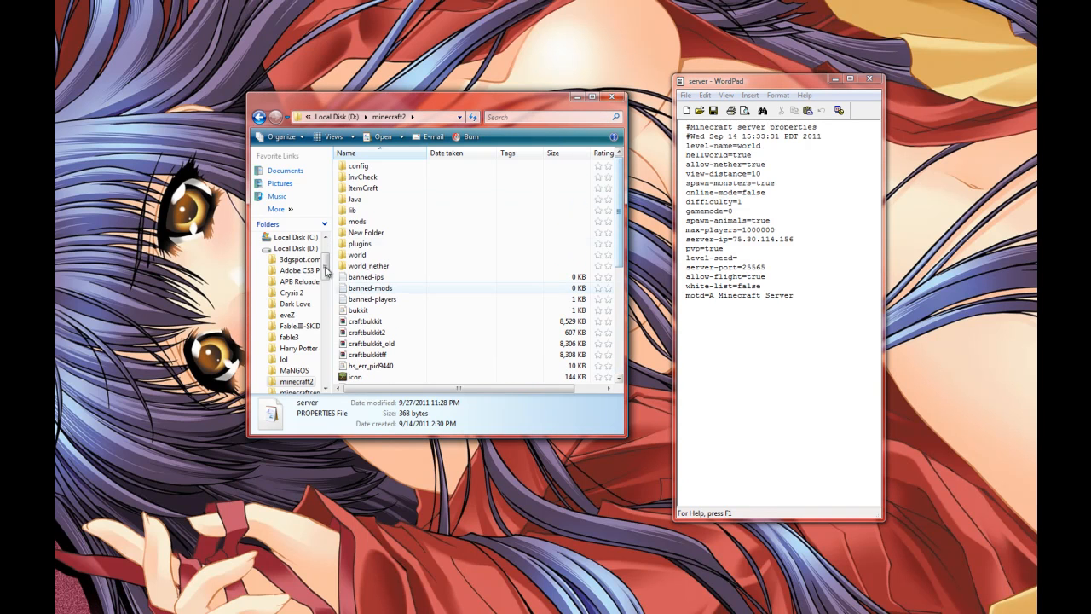
click(358, 254)
click(362, 254)
click(368, 255)
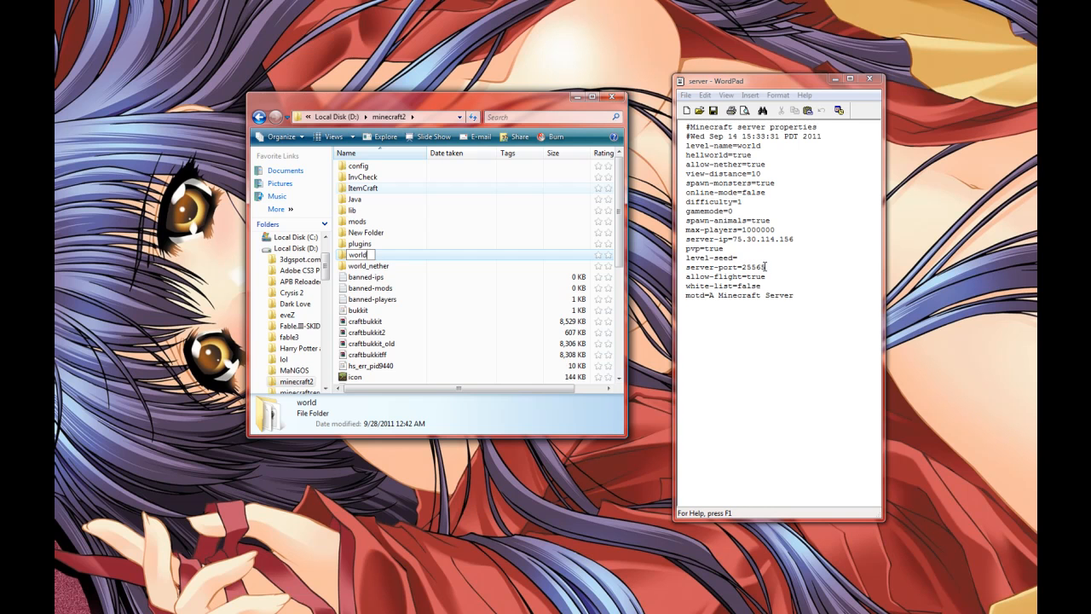
- Write an example server address in the properties text using the copied server-ip value followed by :25575
key(alt+Tab)
double_click(765, 267)
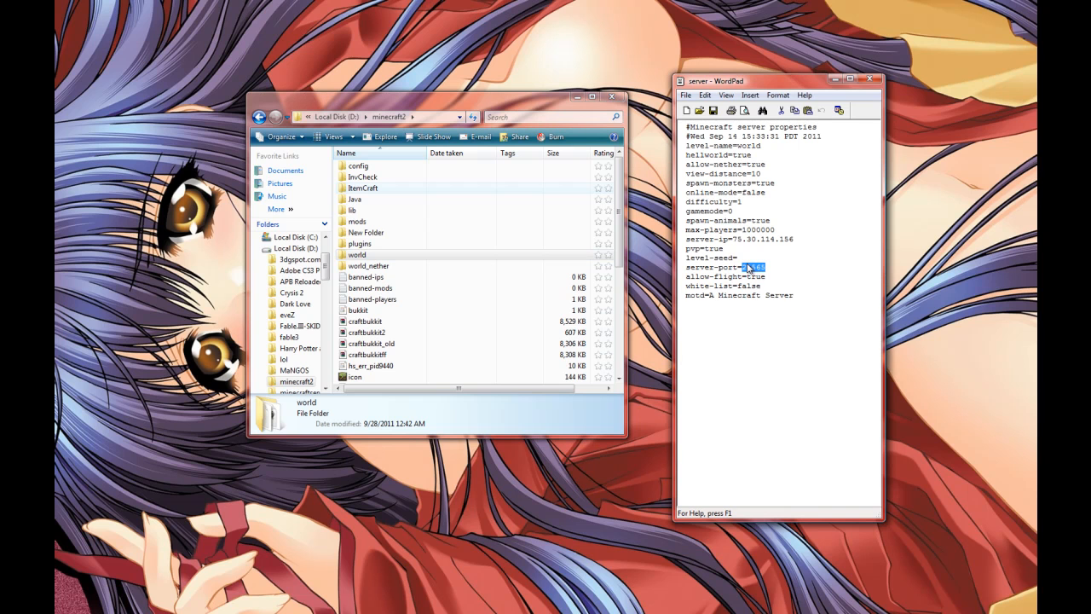
drag(794, 240, 736, 246)
key(ctrl+c)
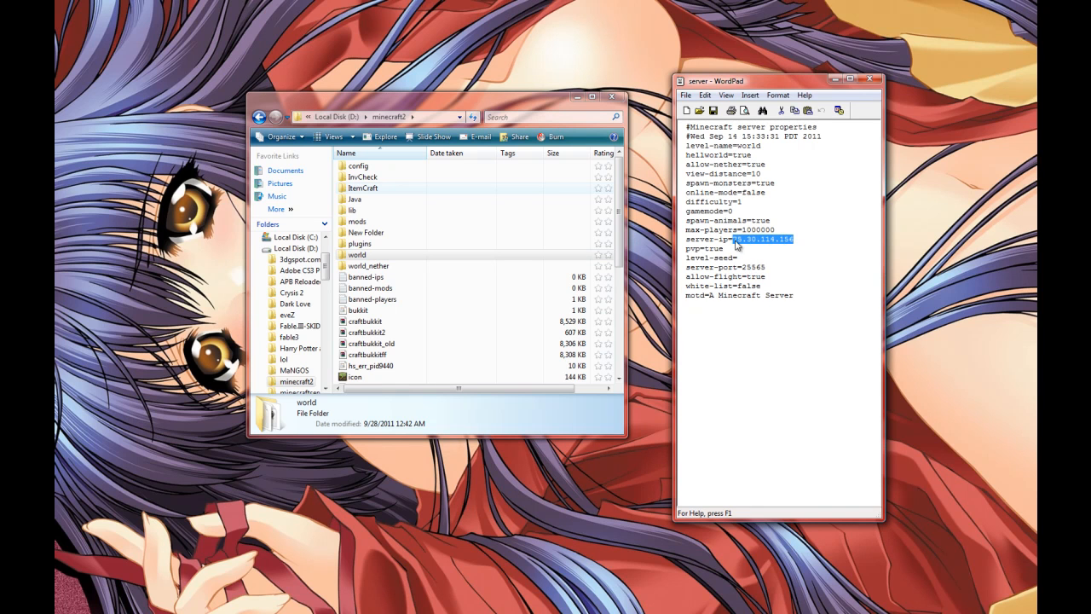
click(791, 288)
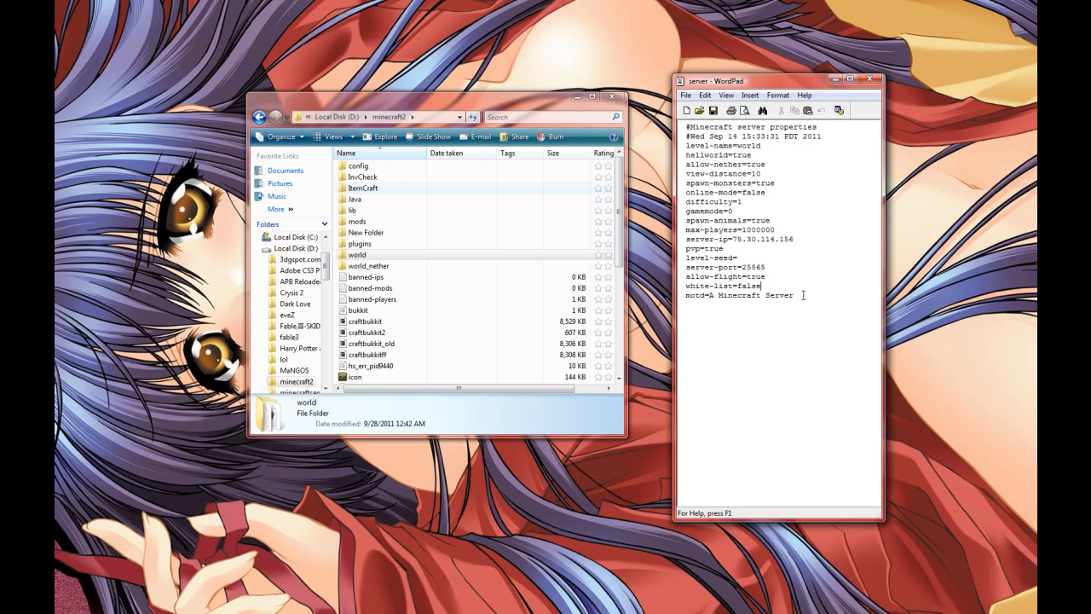
key(ctrl+v)
text(:25575)
- Replace the port in the example server address with 15649 and with 25595
key(BackSpace)
key(BackSpace)
key(BackSpace)
key(BackSpace)
key(BackSpace)
text(15649)
key(BackSpace)
key(BackSpace)
key(BackSpace)
key(BackSpace)
key(BackSpace)
text(25595)
- Erase the example server address from the server properties text
key(BackSpace)
key(BackSpace)
key(BackSpace)
key(BackSpace)
key(BackSpace)
key(BackSpace)
key(BackSpace)
key(BackSpace)
key(BackSpace)
key(BackSpace)
key(BackSpace)
key(BackSpace)
key(BackSpace)
key(BackSpace)
key(BackSpace)
key(BackSpace)
key(BackSpace)
key(BackSpace)
key(BackSpace)
key(BackSpace)
key(BackSpace)
key(BackSpace)
key(BackSpace)
- Locate and select the white-list file near the end of the minecraft2 folder
click(624, 313)
scroll(624, 314, down, 3)
scroll(624, 314, down, 3)
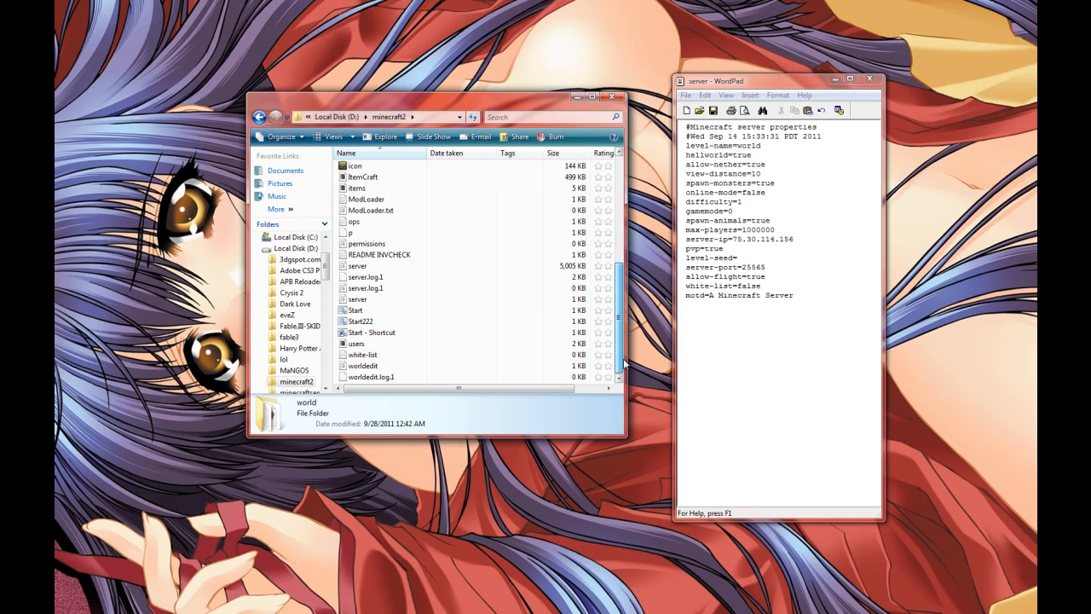
click(386, 355)
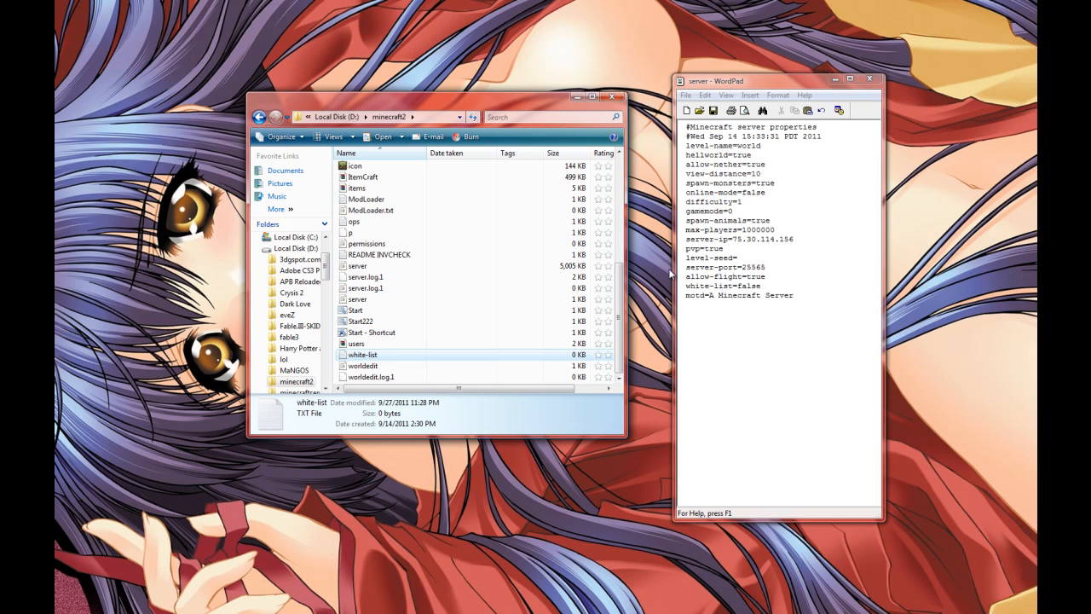
- Close the server properties document and run the Start batch file, placing its console window over the folder window
click(869, 79)
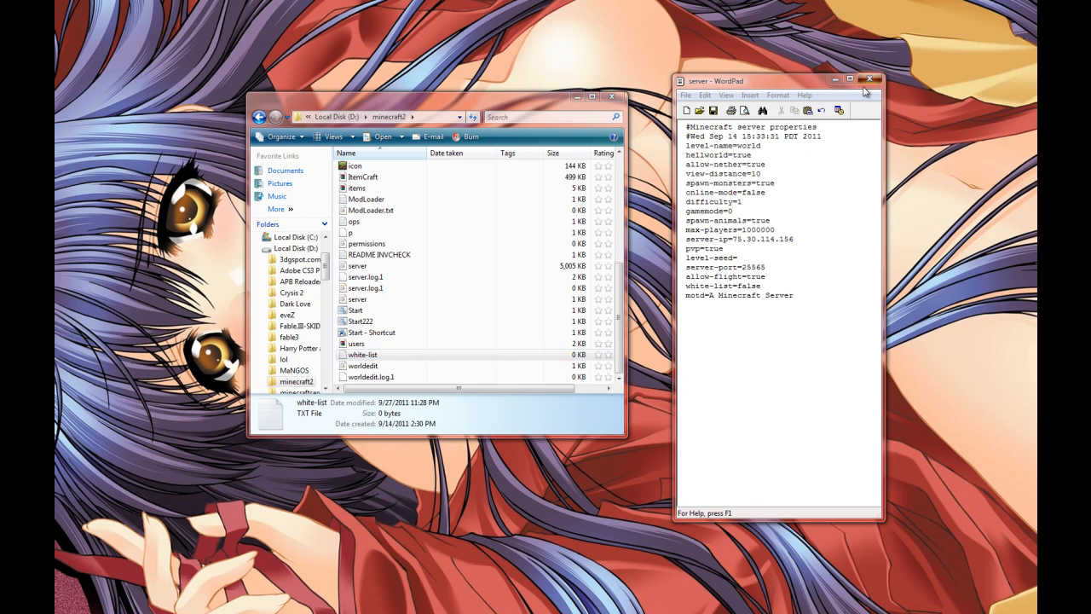
click(801, 314)
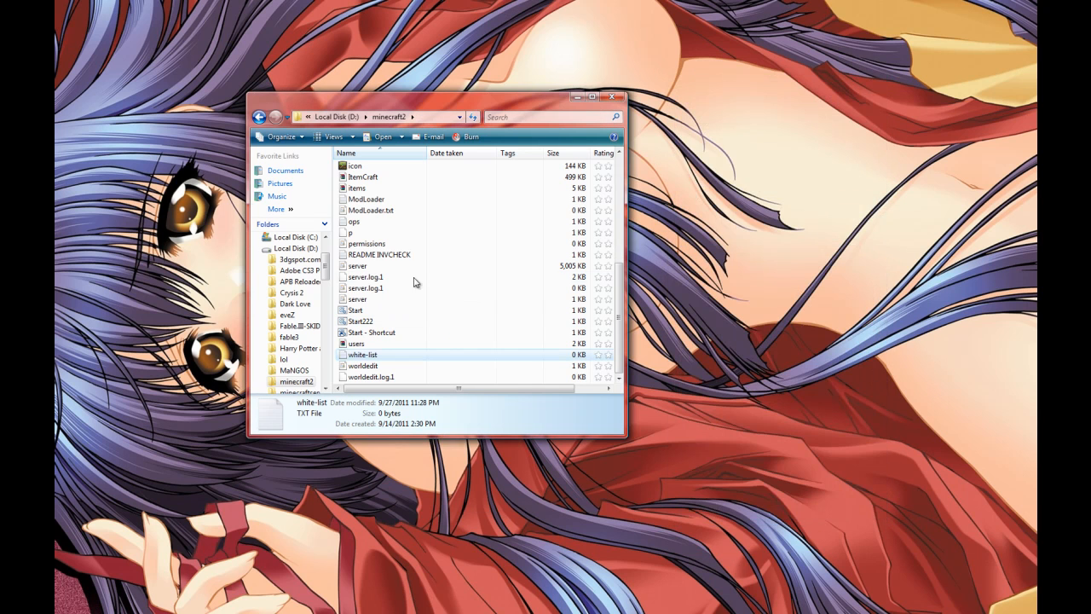
click(445, 334)
click(371, 311)
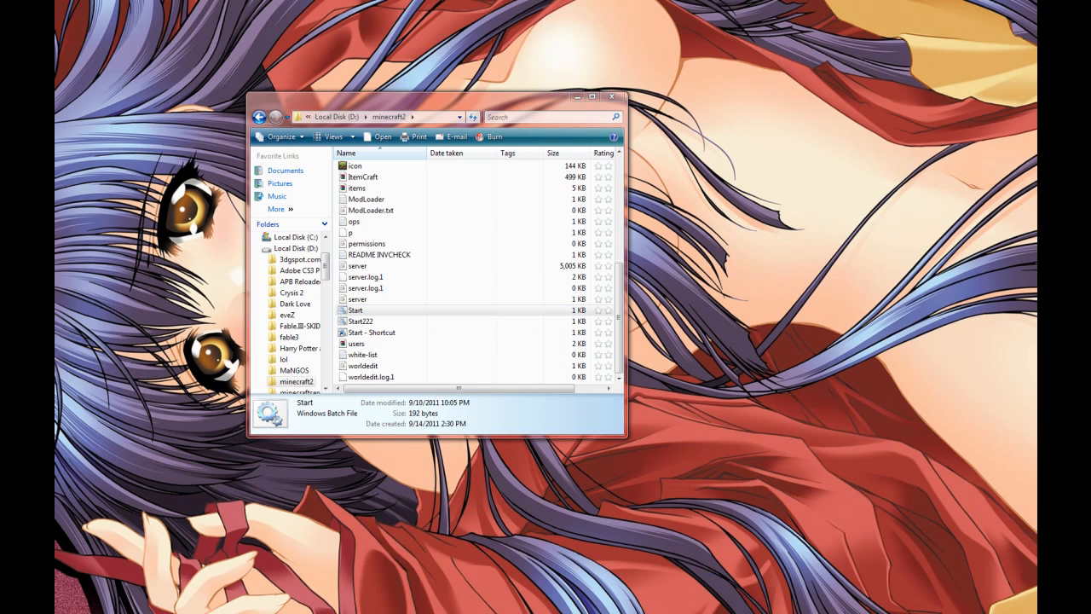
drag(1035, 109, 614, 110)
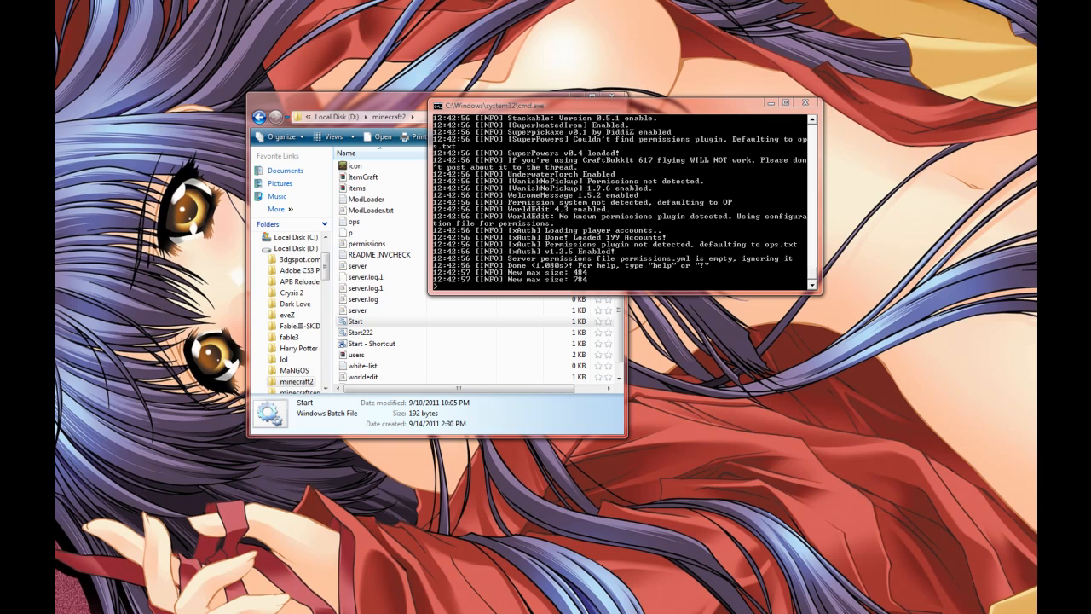
- Bring the Minecraft window into view and join the multiplayer entry described as "A Minecraft Server"
drag(952, 146, 235, 153)
drag(335, 132, 351, 107)
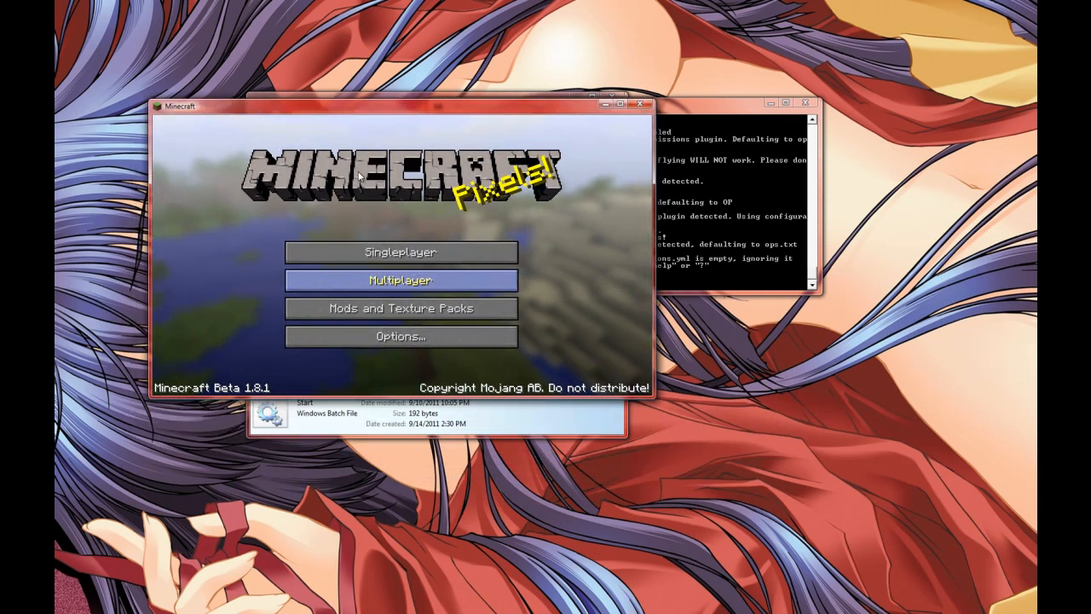
click(408, 282)
click(395, 268)
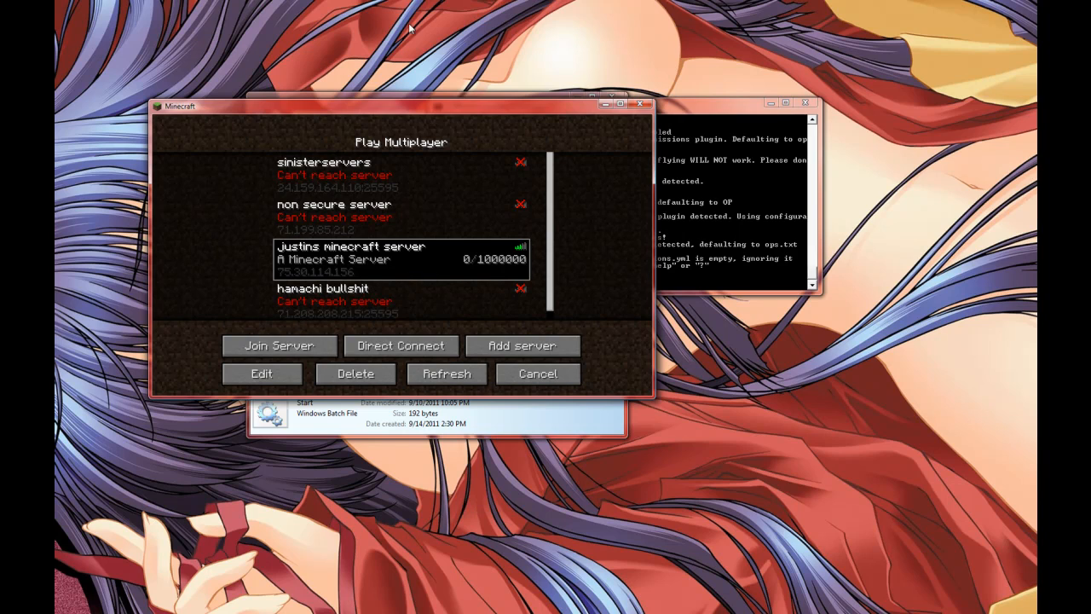
drag(424, 104, 786, 120)
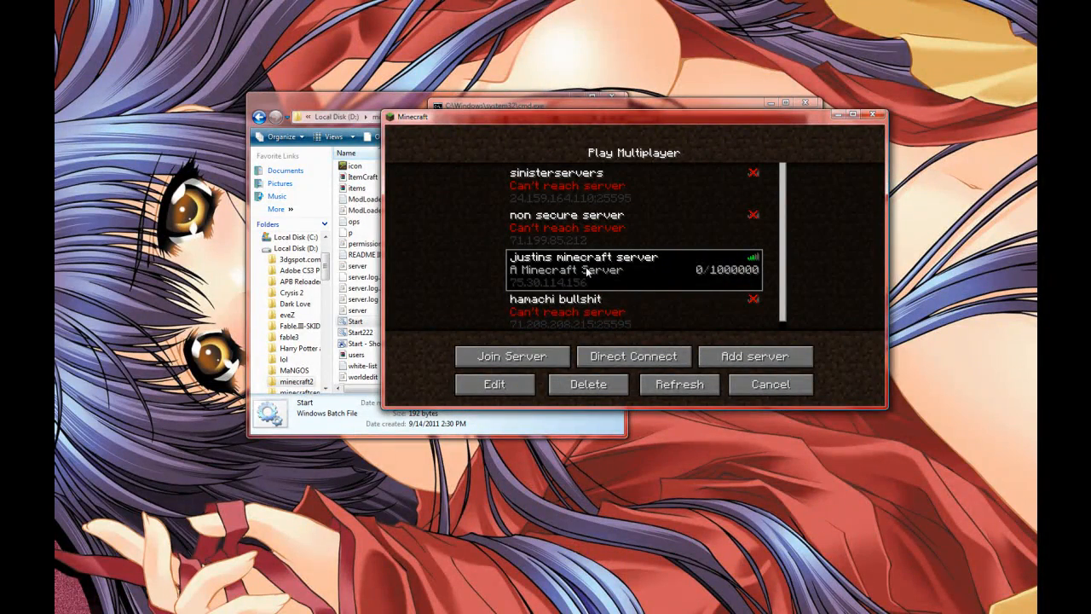
click(508, 362)
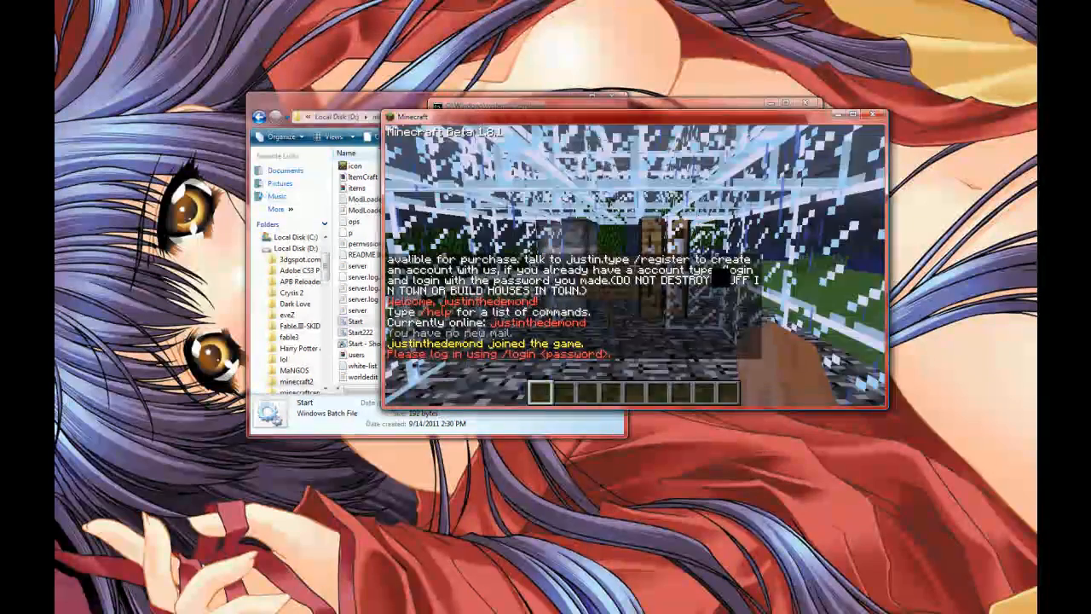
- Pause the game and move its window aside to check the server console log, then bring it back
key(Escape)
drag(669, 121, 1090, 132)
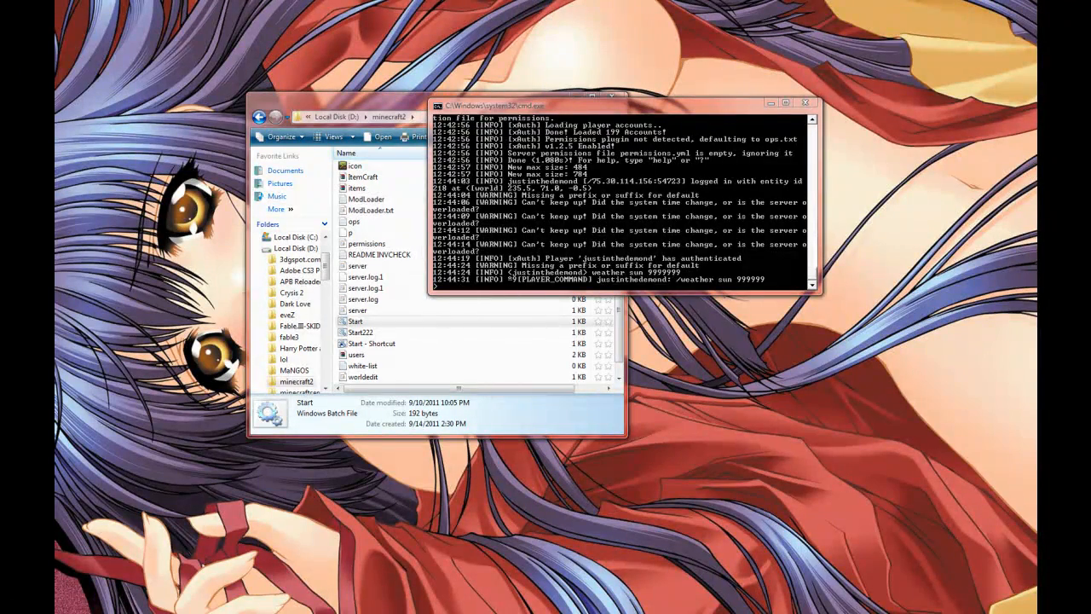
drag(833, 169, 641, 148)
- Resume the game and walk forward out of the glass spawn building onto the grass field
click(631, 247)
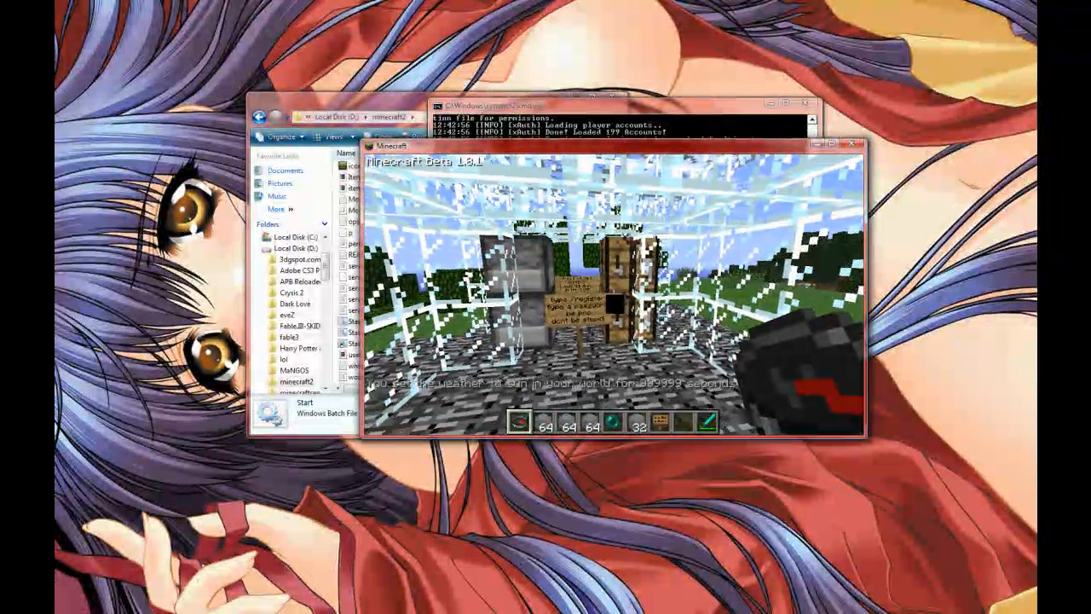
key(w)
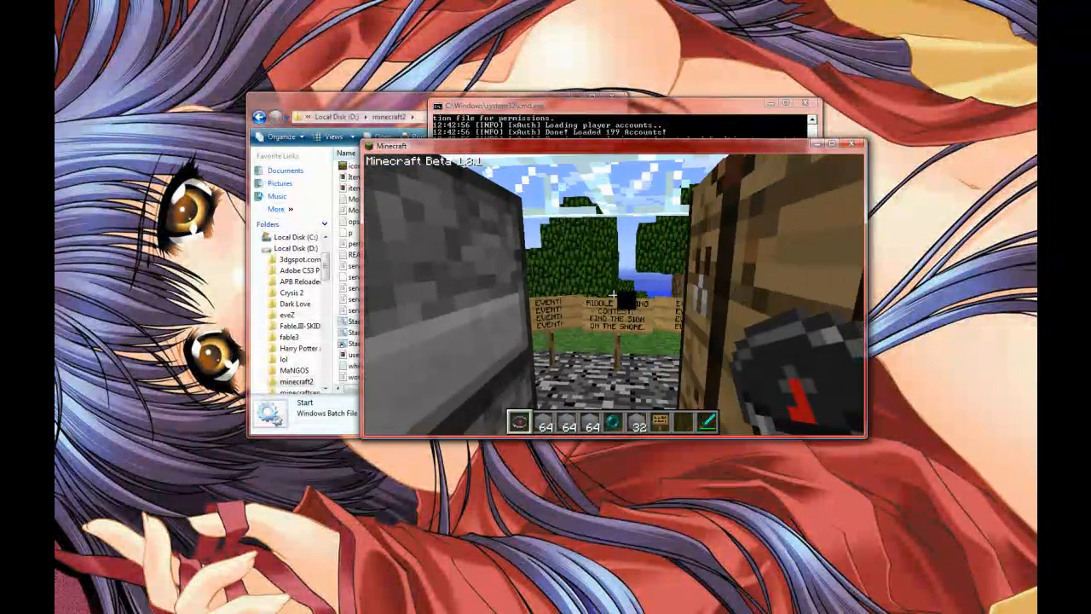
key(w)
key(w)
key(w)
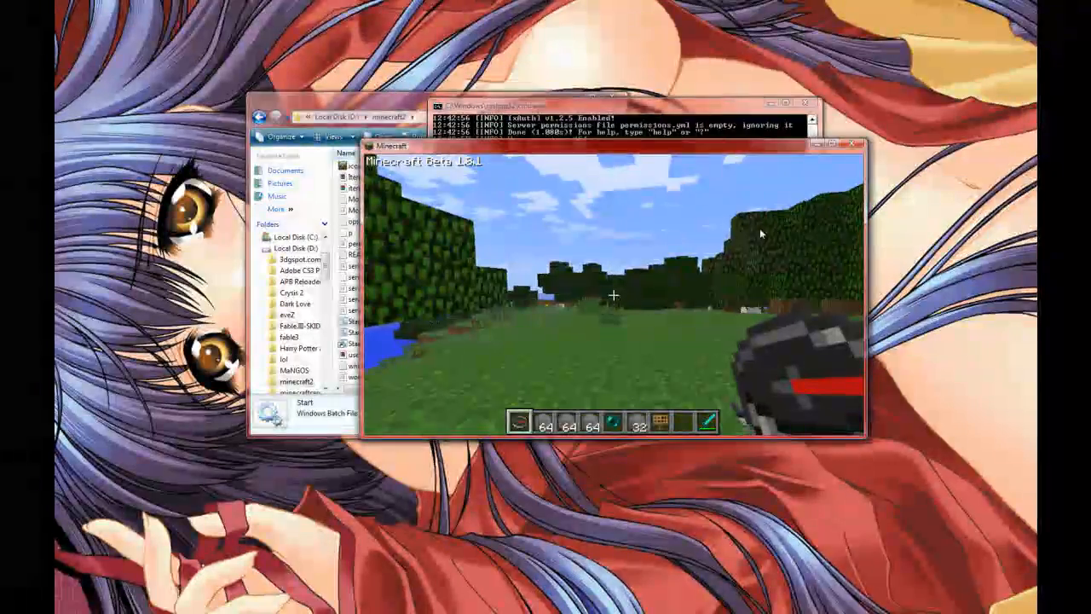
- Close the Minecraft game and shut down the server's console window
key(Escape)
click(852, 145)
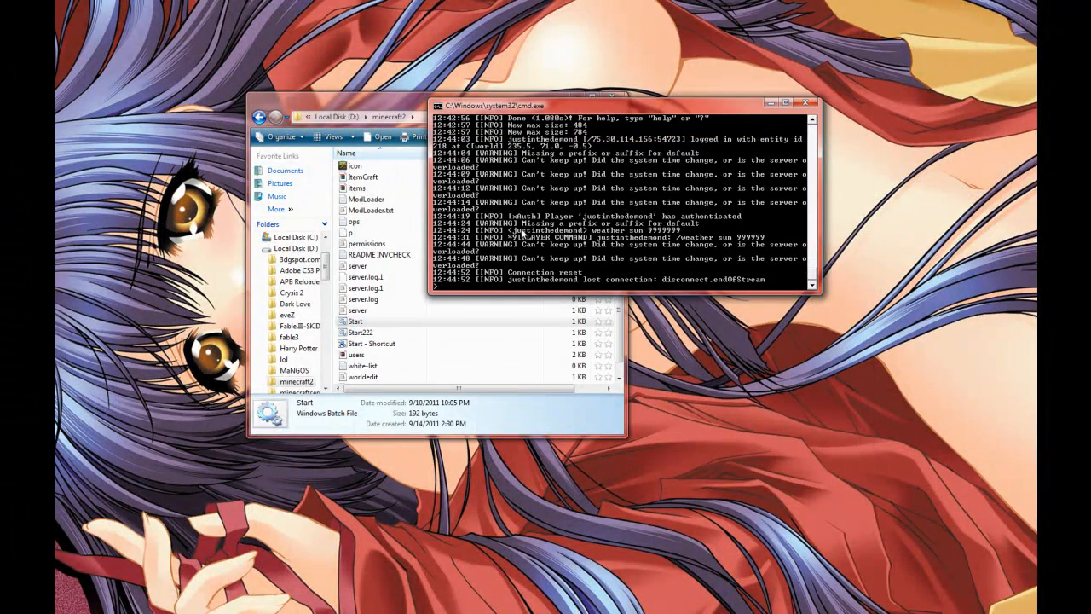
click(806, 104)
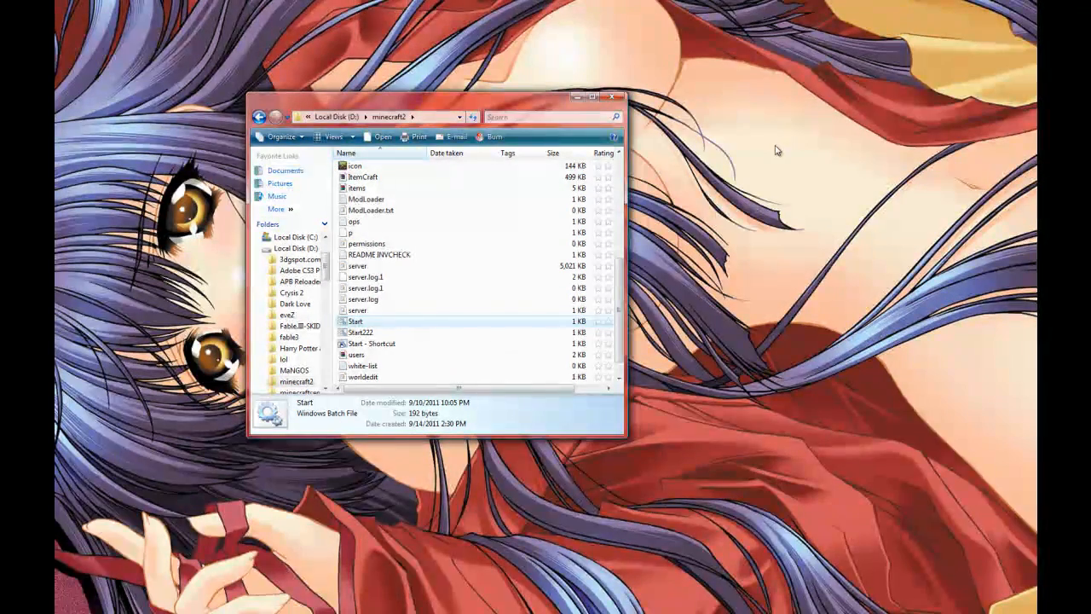
- Open the plugins folder inside minecraft2 and look through its plugin files and folders
drag(619, 290, 620, 166)
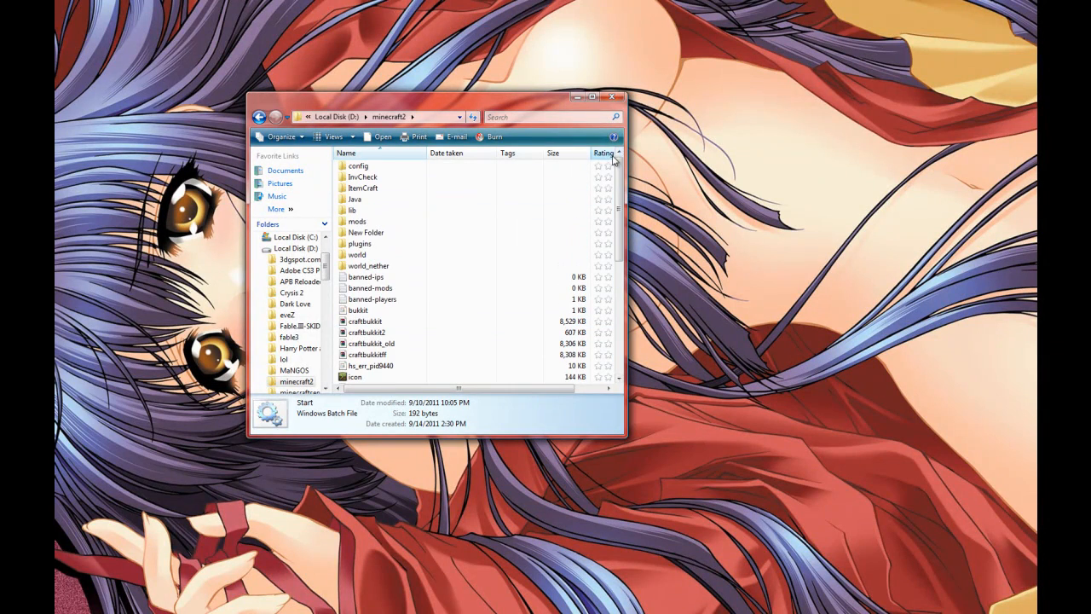
double_click(375, 243)
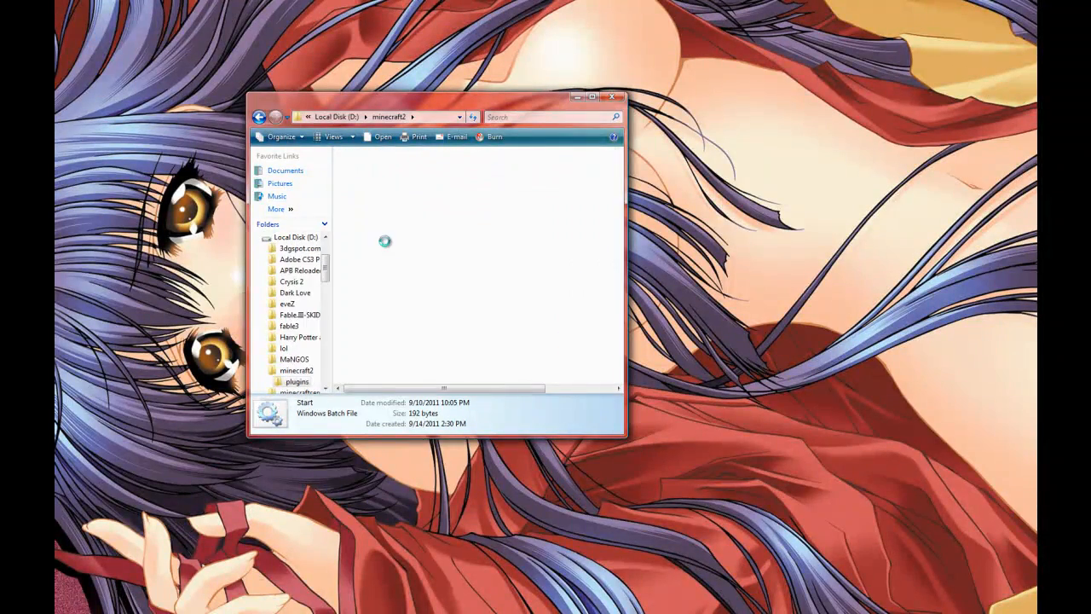
scroll(410, 307, down, 7)
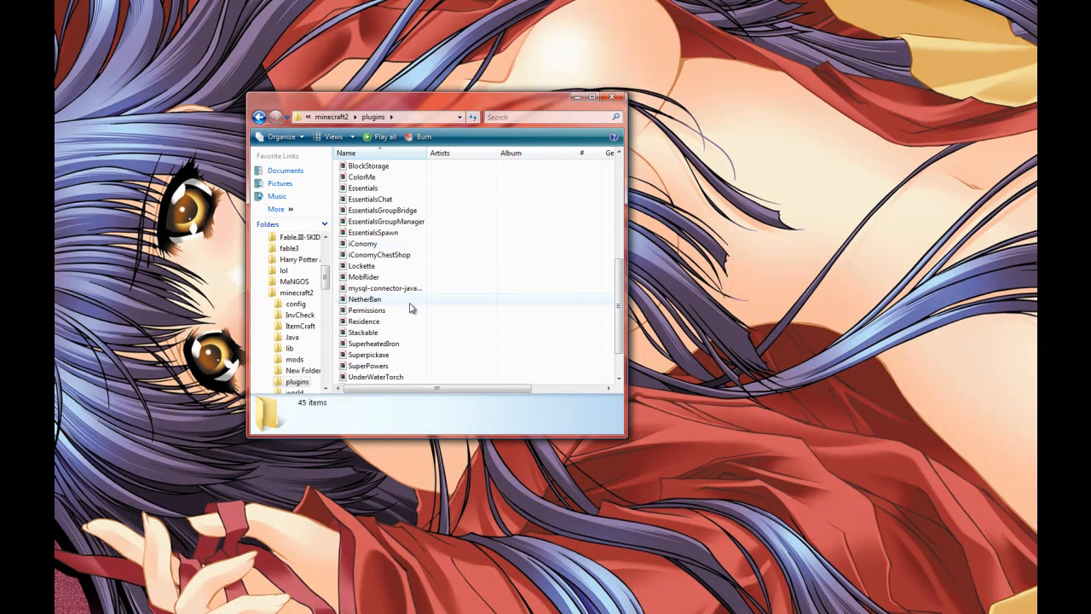
scroll(411, 307, up, 6)
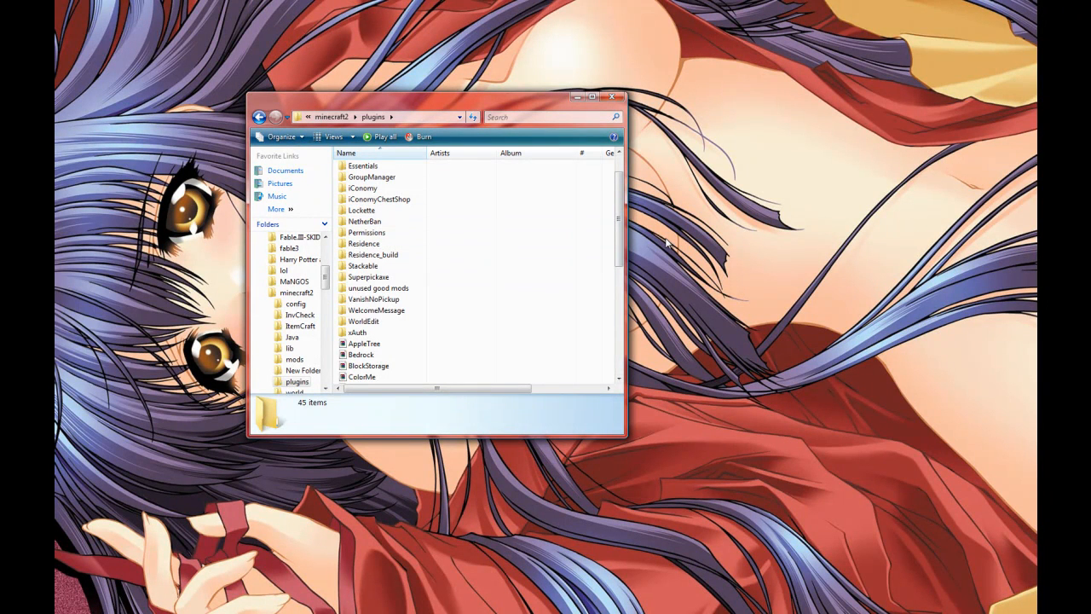
mouse_move(620, 212)
mouse_down()
mouse_move(624, 339)
mouse_move(620, 203)
mouse_up()
- Return to the minecraft2 folder and look through its files to the end of the list
click(259, 118)
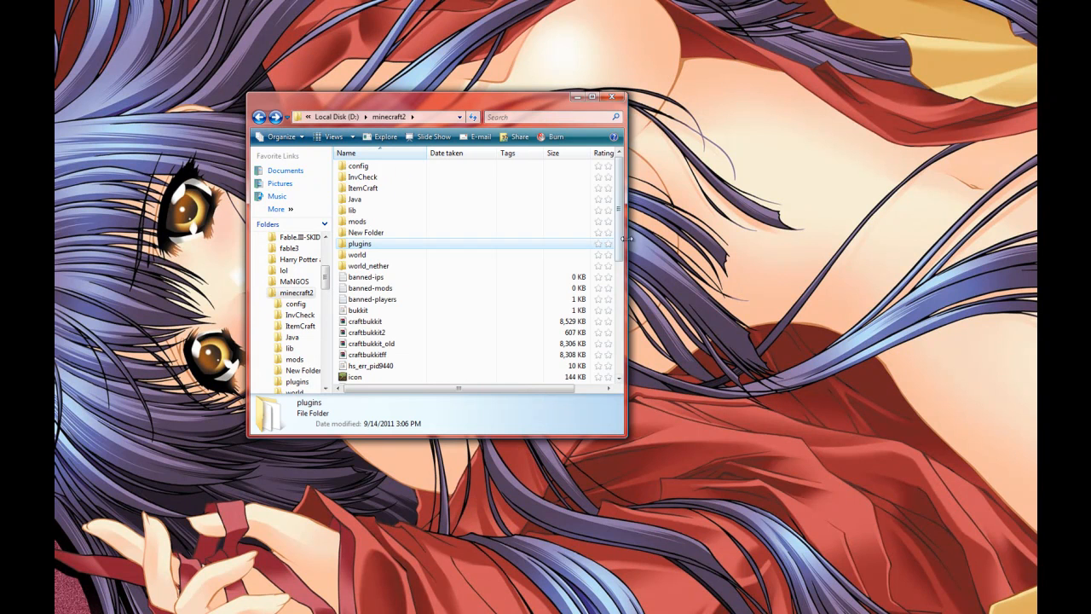
drag(621, 240, 622, 256)
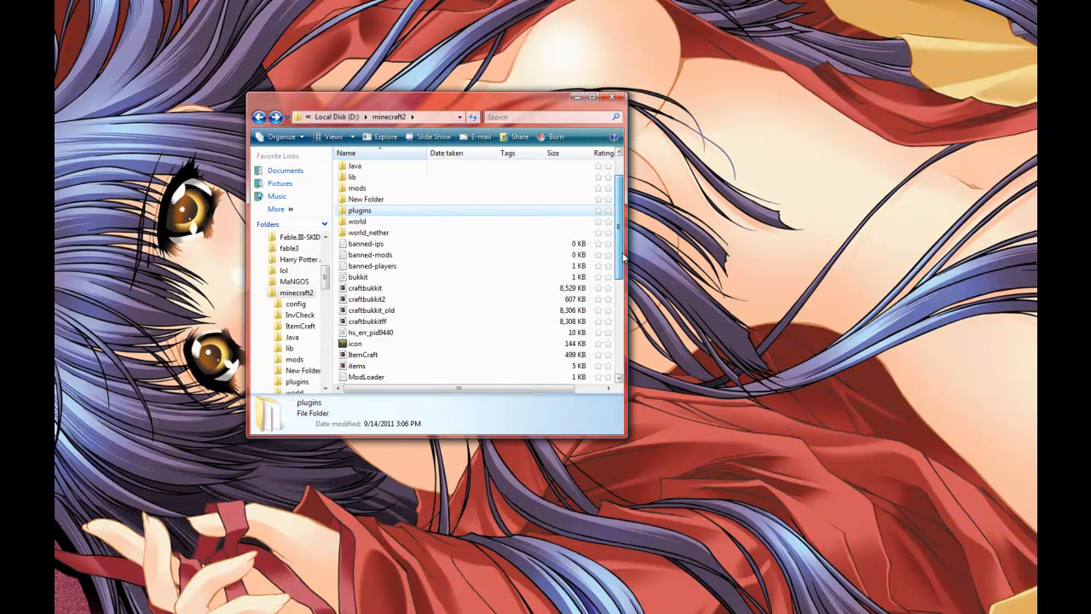
drag(622, 257, 612, 349)
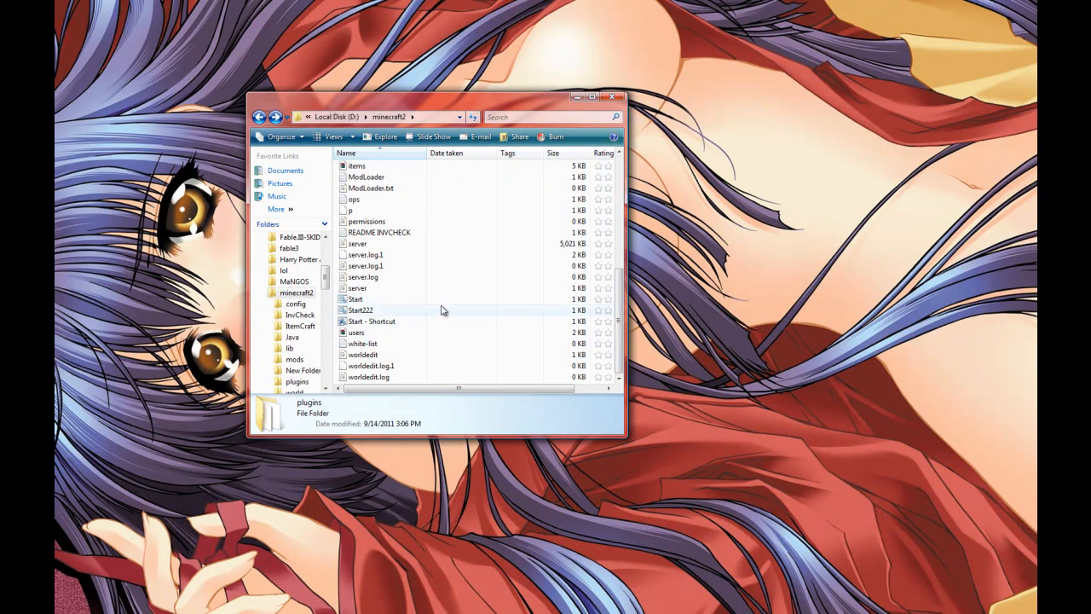